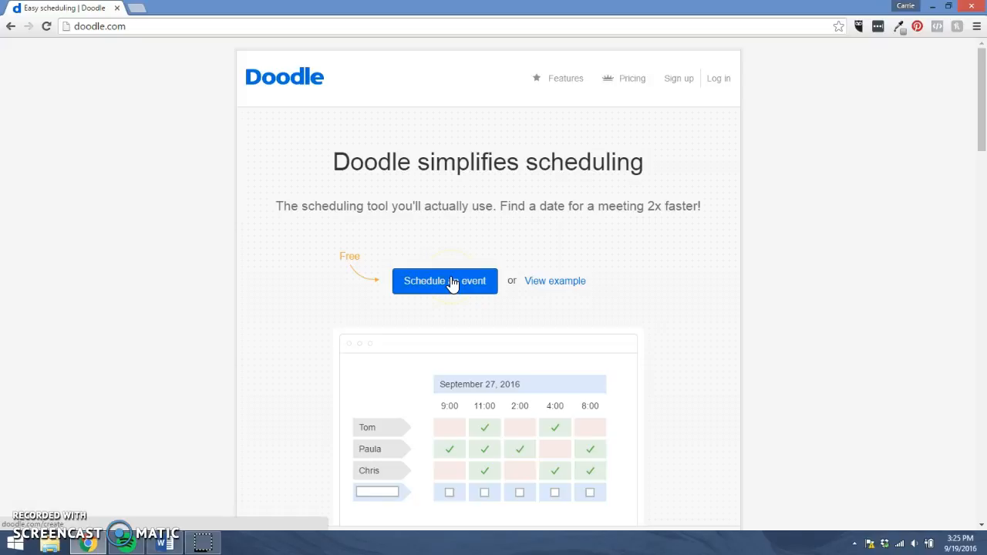
- Start scheduling a new event titled "Astrology Sessions" and continue to the date proposals, leaving location and description empty
left_click(451, 280)
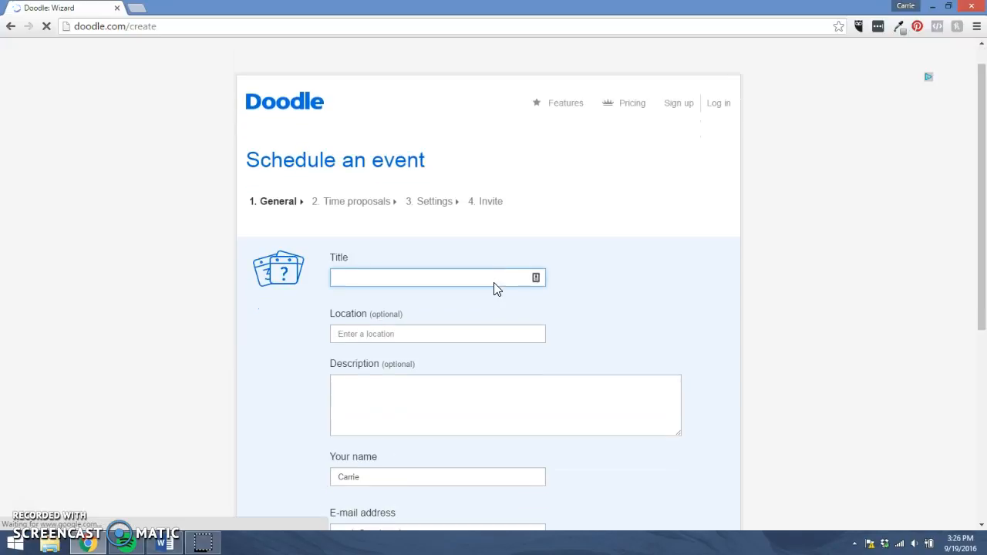
type("Astrology R")
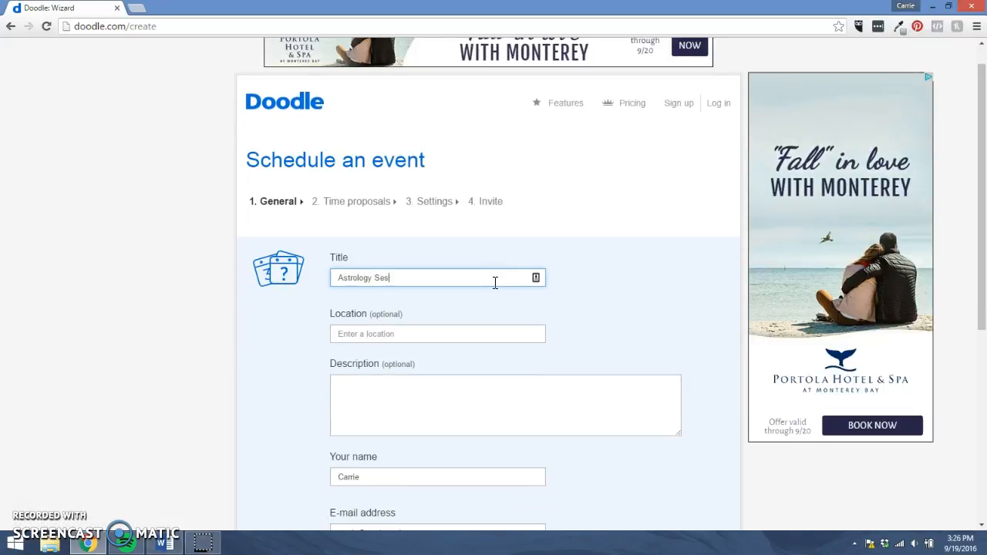
type("essions")
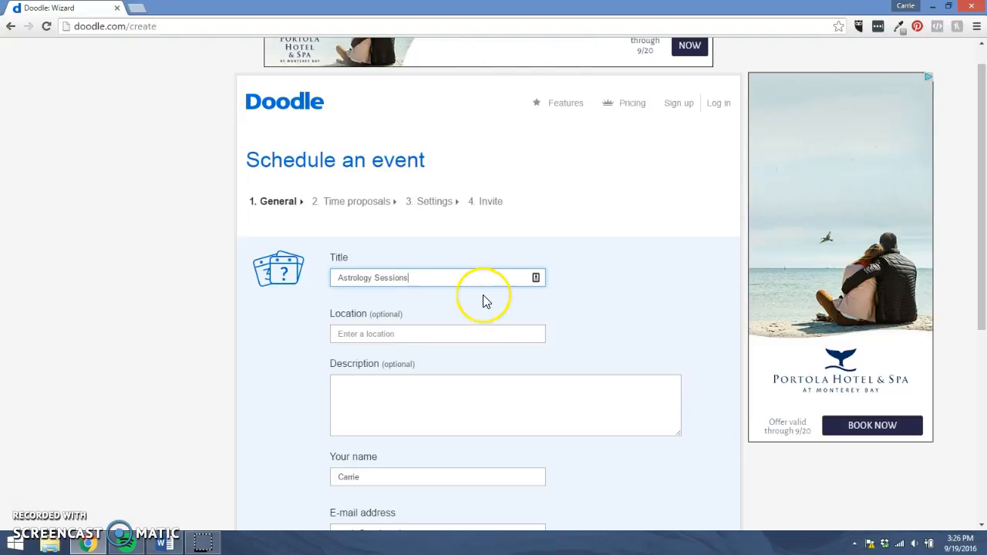
scroll(483, 298, "down", 1)
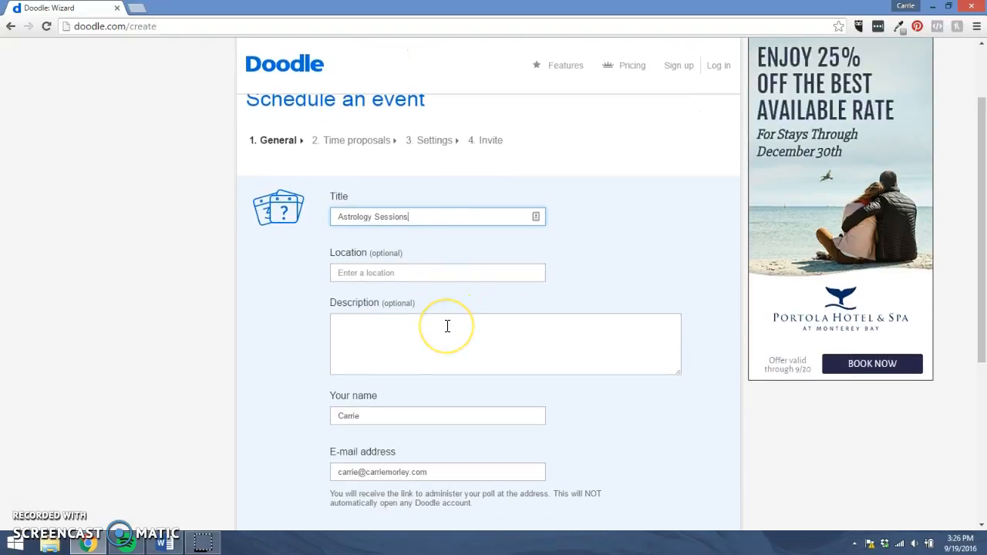
scroll(446, 328, "down", 1)
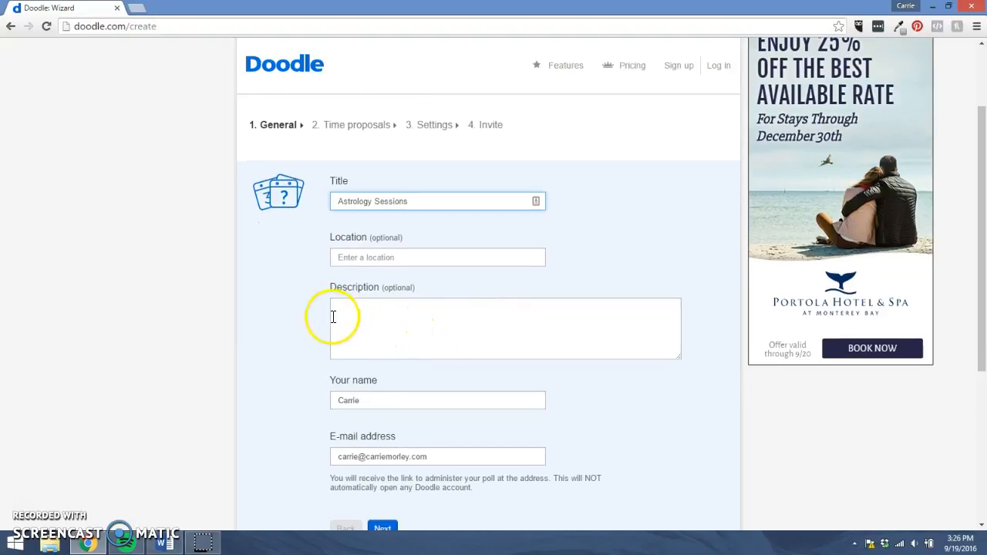
scroll(189, 380, "down", 3)
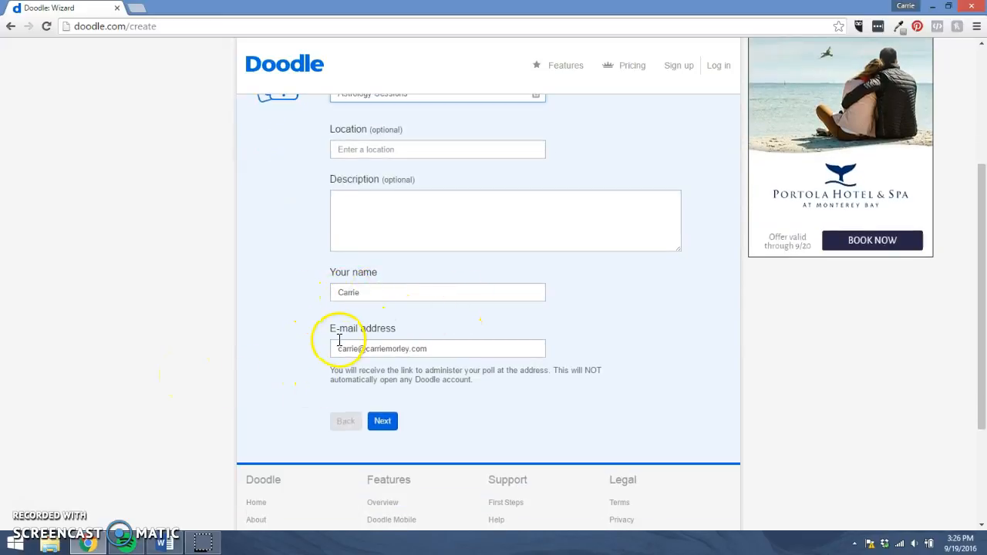
left_click(383, 423)
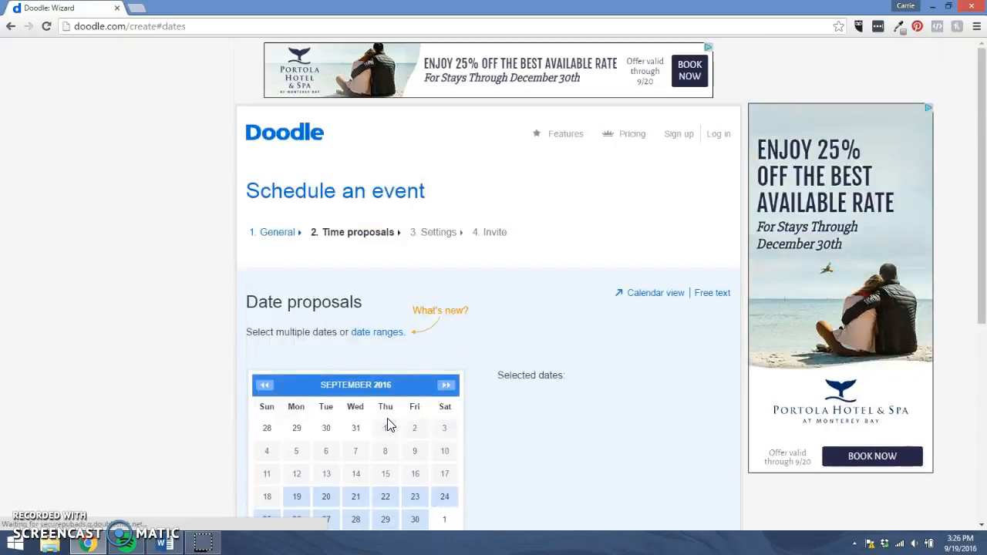
- Propose Monday 9/26/16 and Tuesday 9/27/16 as the event dates and continue to the time proposals
scroll(390, 425, "down", 2)
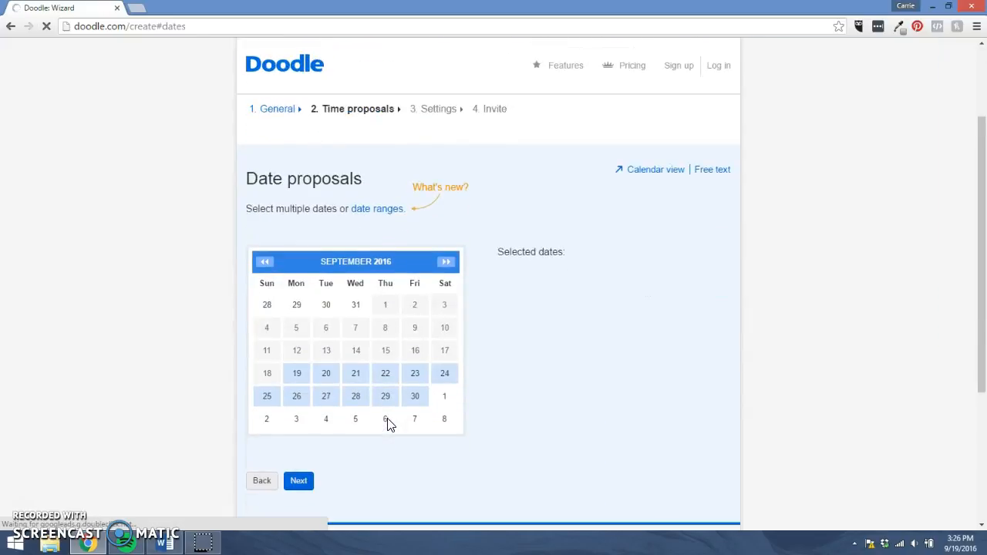
left_click(306, 402)
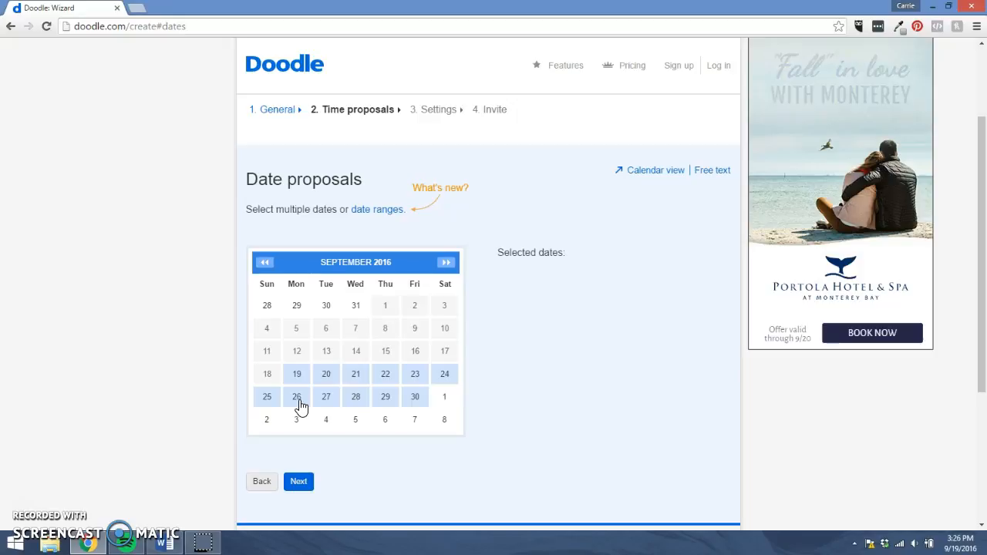
left_click(298, 408)
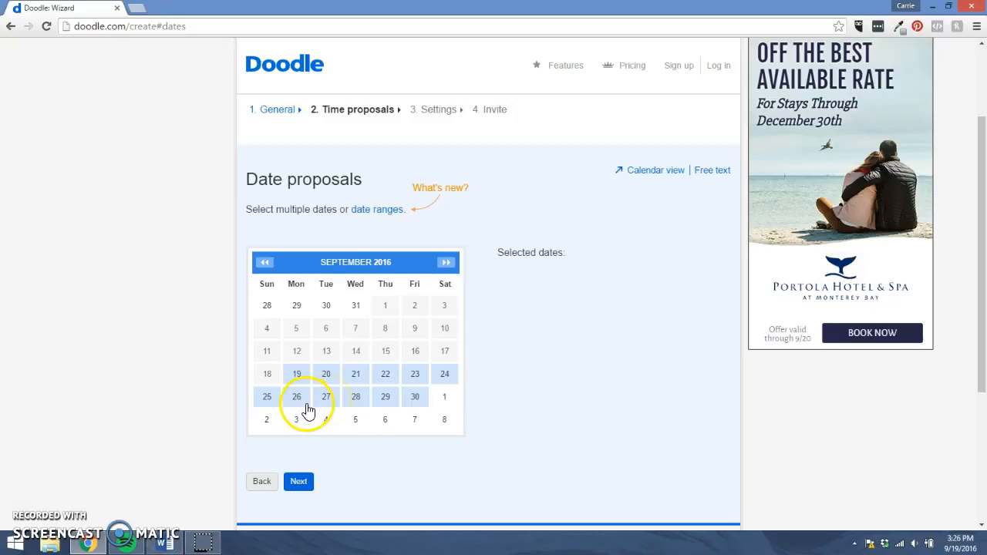
left_click(302, 404)
left_click(319, 406)
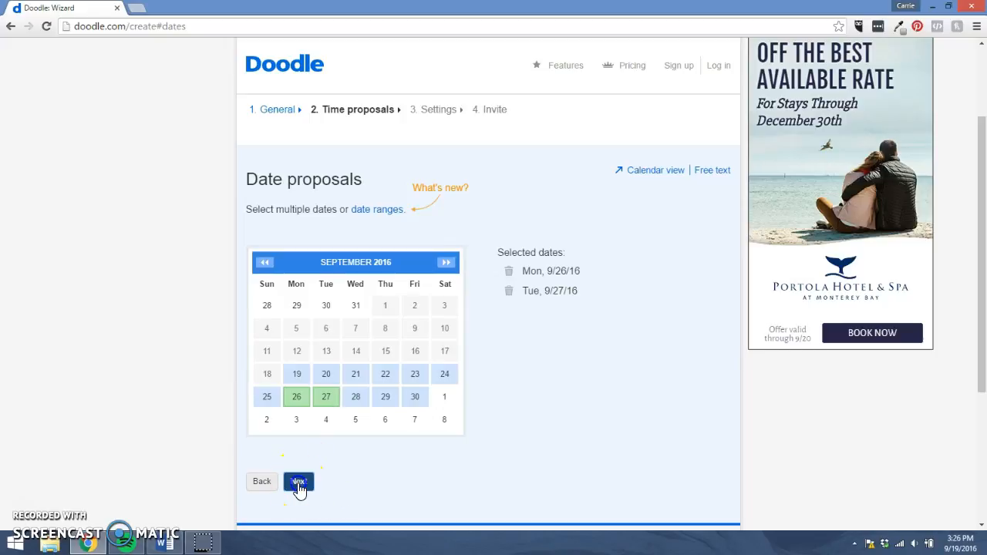
left_click(299, 483)
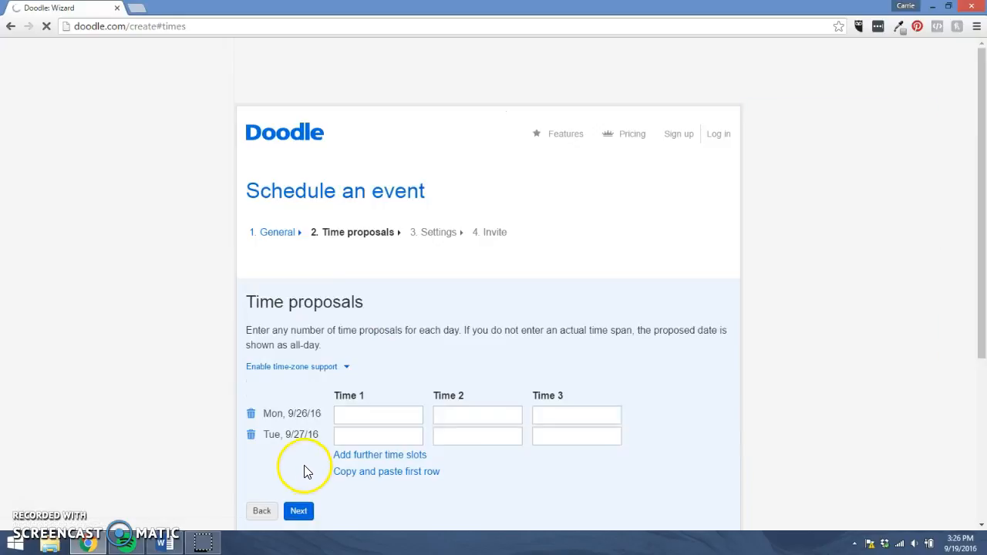
- Enter 10:00 AM and 10:30 AM as the first two time proposals for Monday 9/26/16
scroll(370, 432, "down", 2)
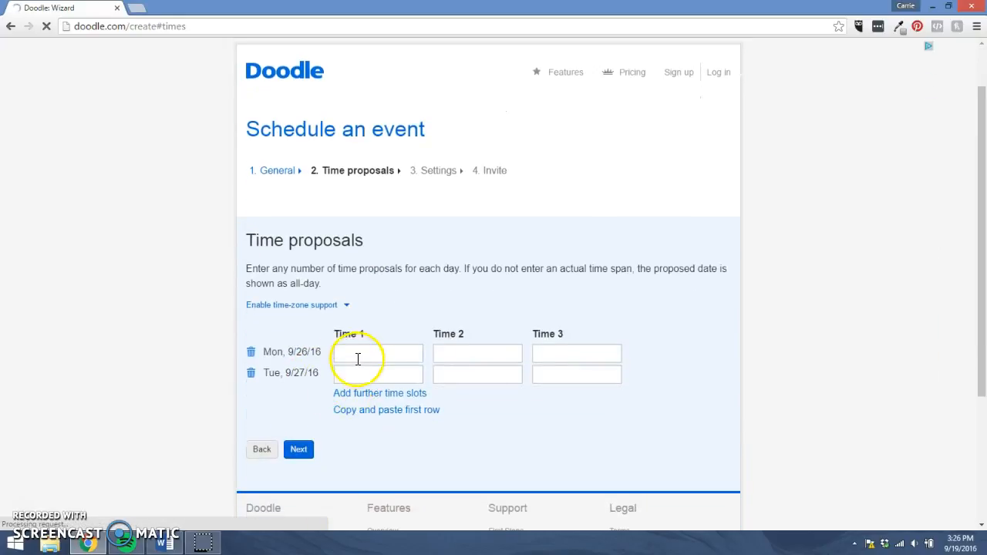
left_click(359, 352)
type("10:00am")
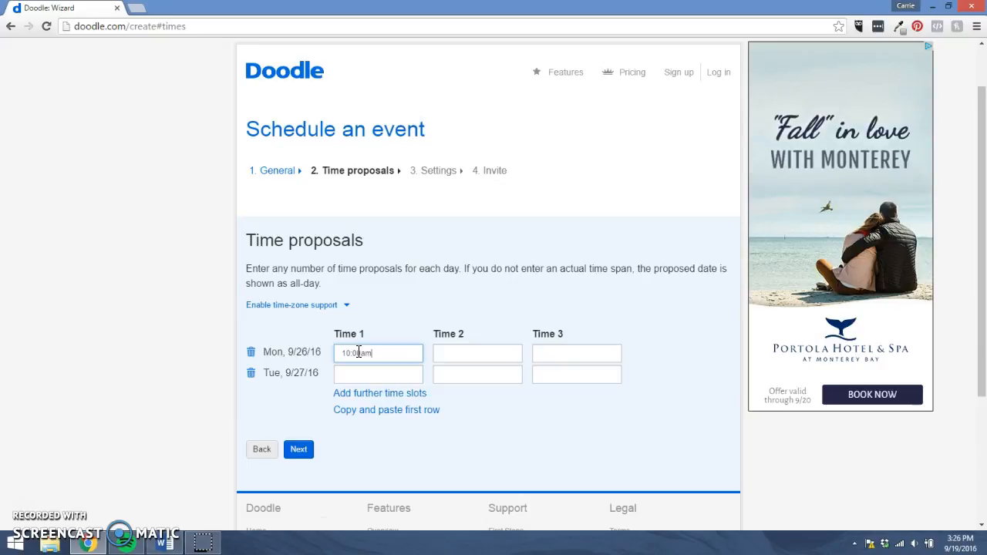
key("Tab")
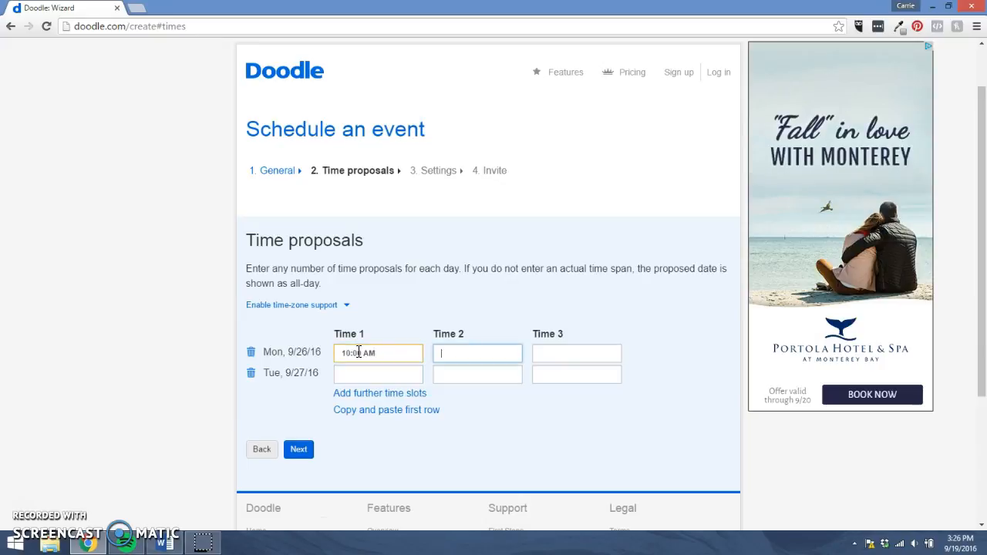
type("10:30am")
key("Tab")
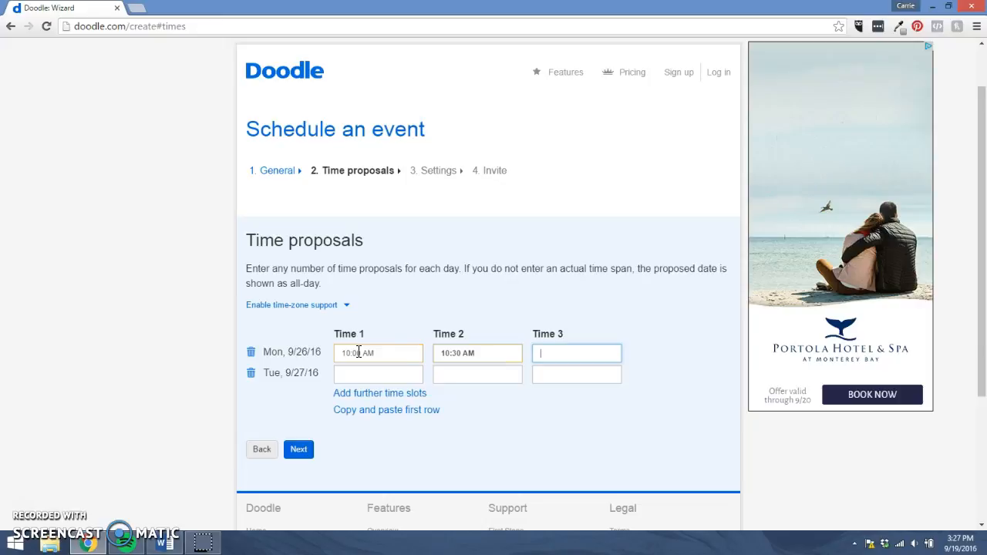
- Enter 11:00 AM as Monday's third time proposal and 11:45 AM as Tuesday's first
left_click(489, 351)
left_click(378, 356)
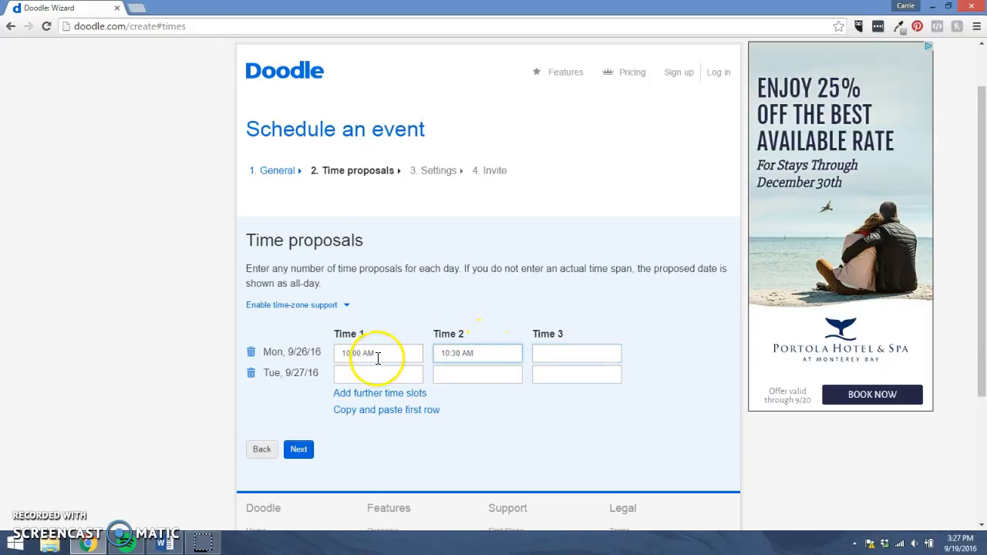
left_click(502, 360)
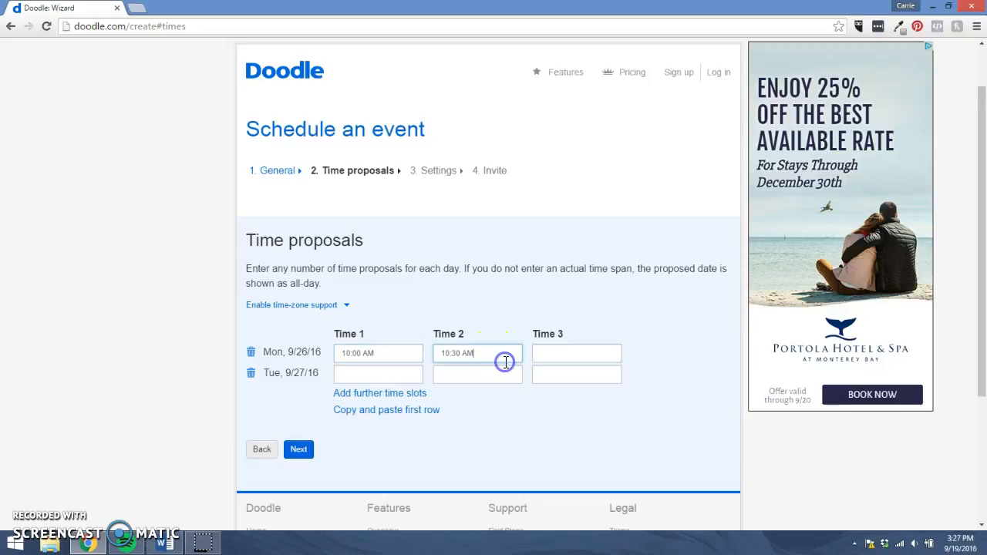
key("Tab")
type("11:00")
key("Tab")
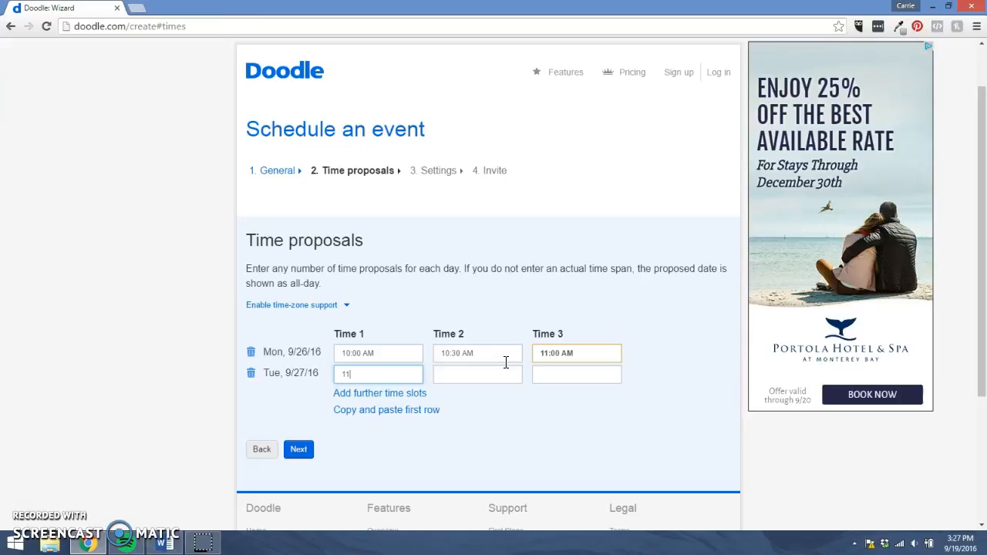
key("Tab")
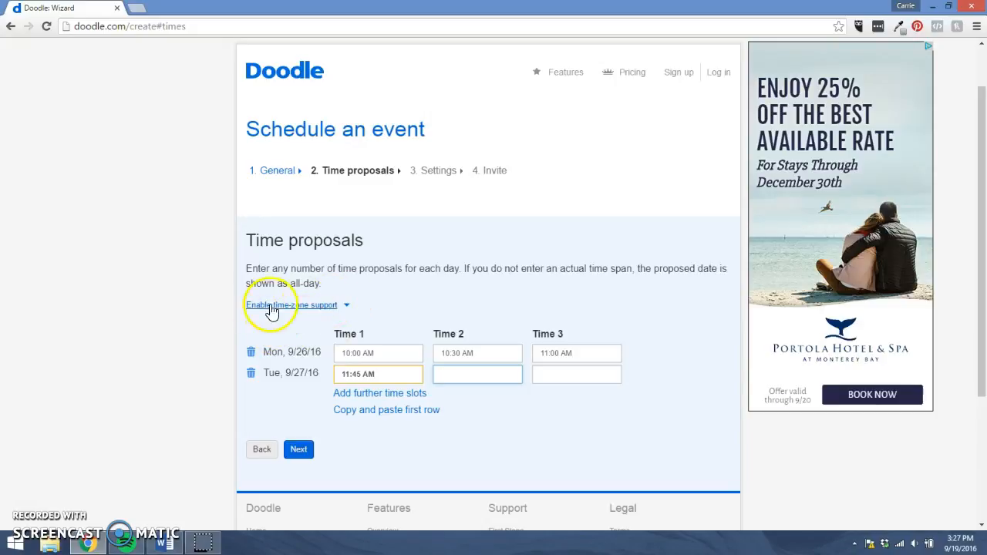
- Enable time-zone support and add further time slots to the proposals, continuing to the poll settings
left_click(332, 307)
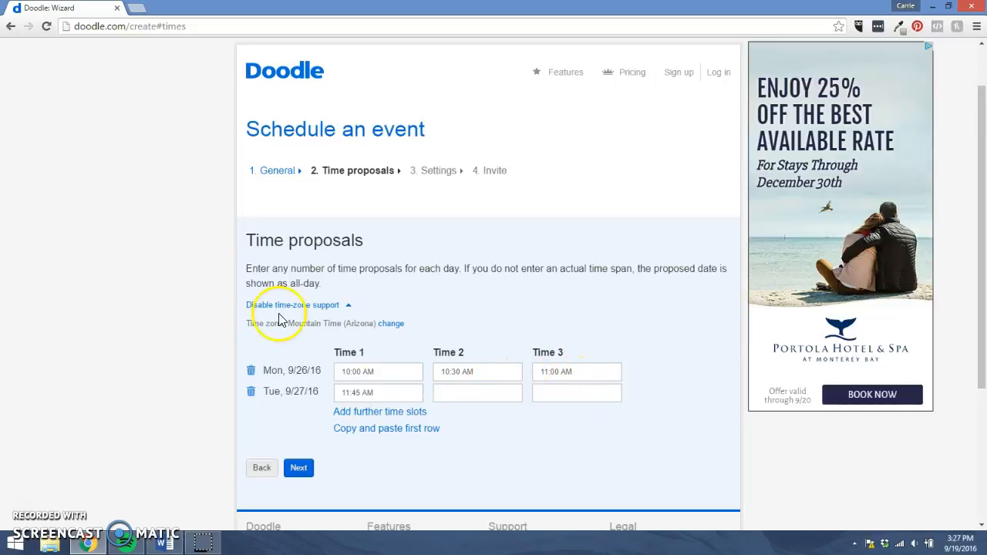
left_click(382, 411)
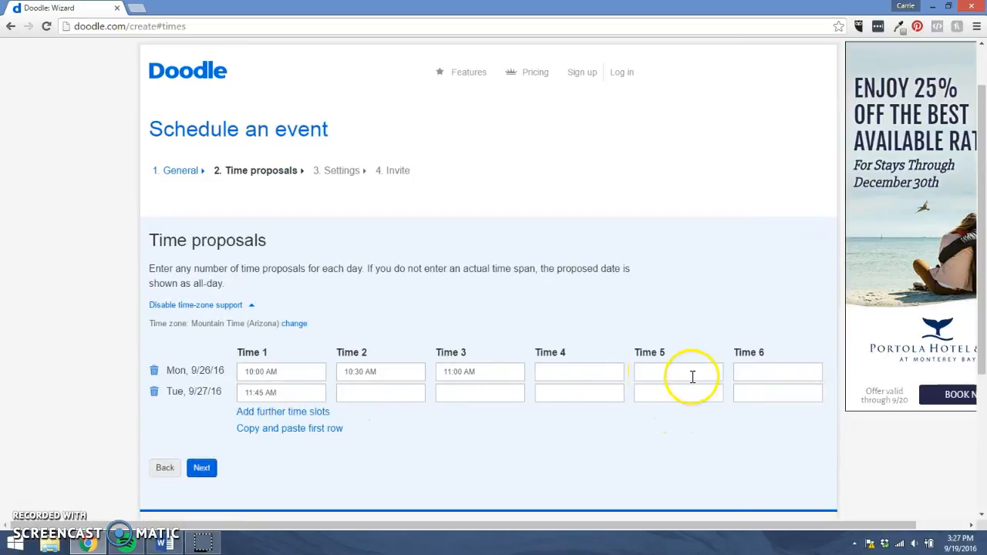
scroll(457, 401, "down", 1)
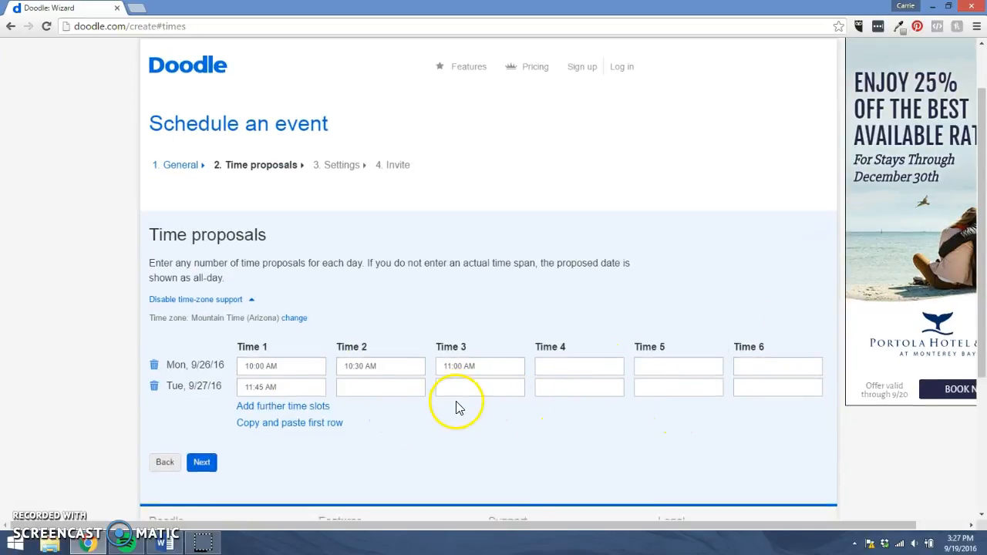
left_click(199, 441)
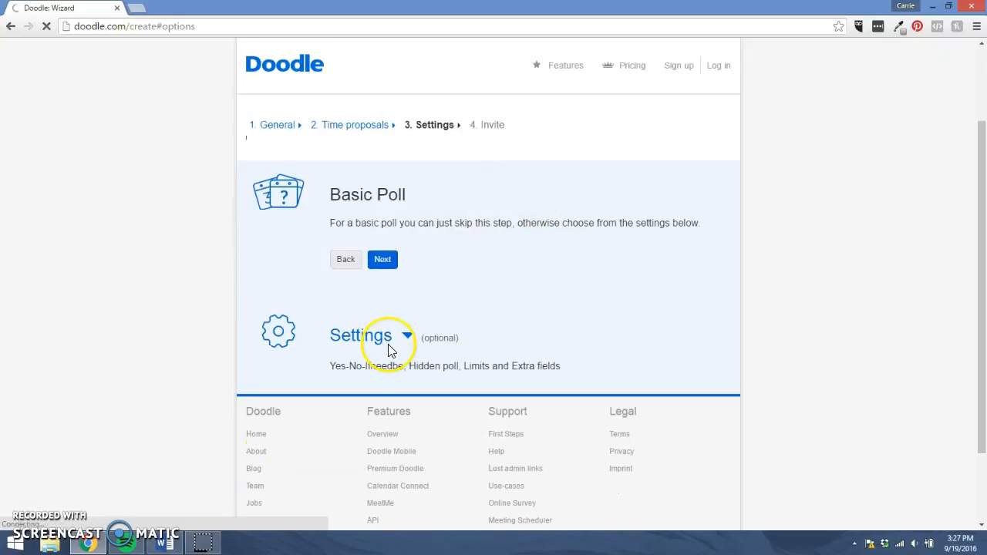
- Restrict participants to choosing one option and limit each option to 1 participant in the optional settings, continuing to the invitations
left_click(408, 338)
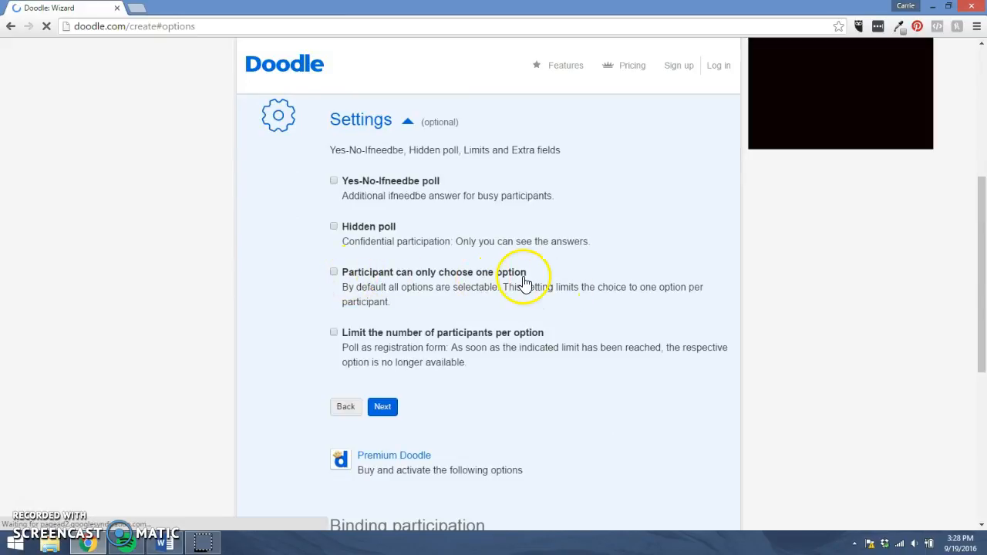
left_click(334, 272)
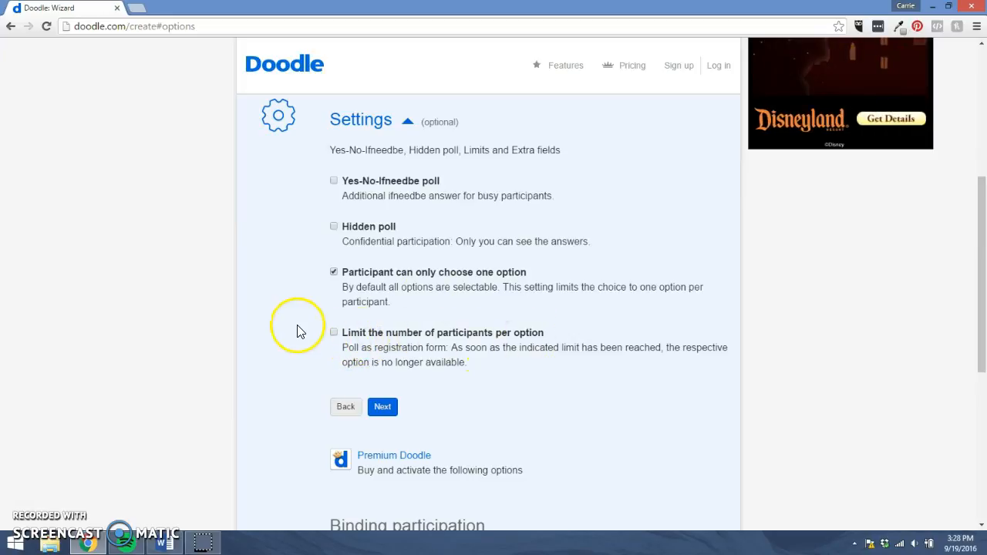
left_click(333, 333)
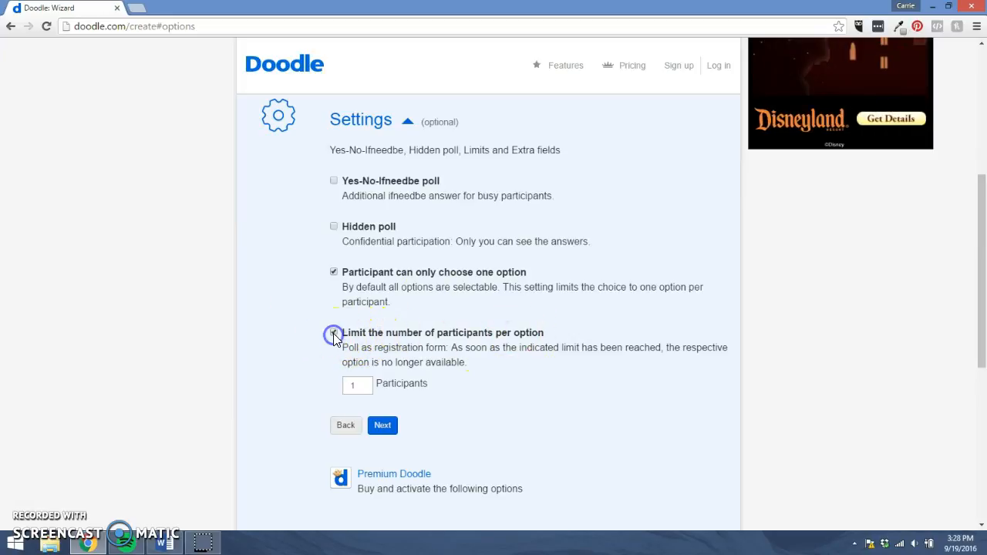
left_click(364, 386)
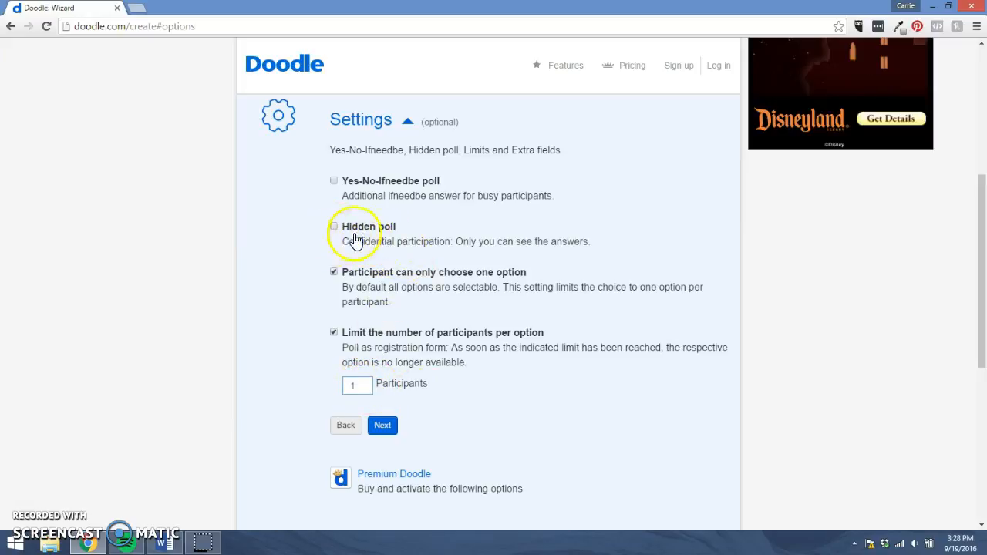
left_click(332, 229)
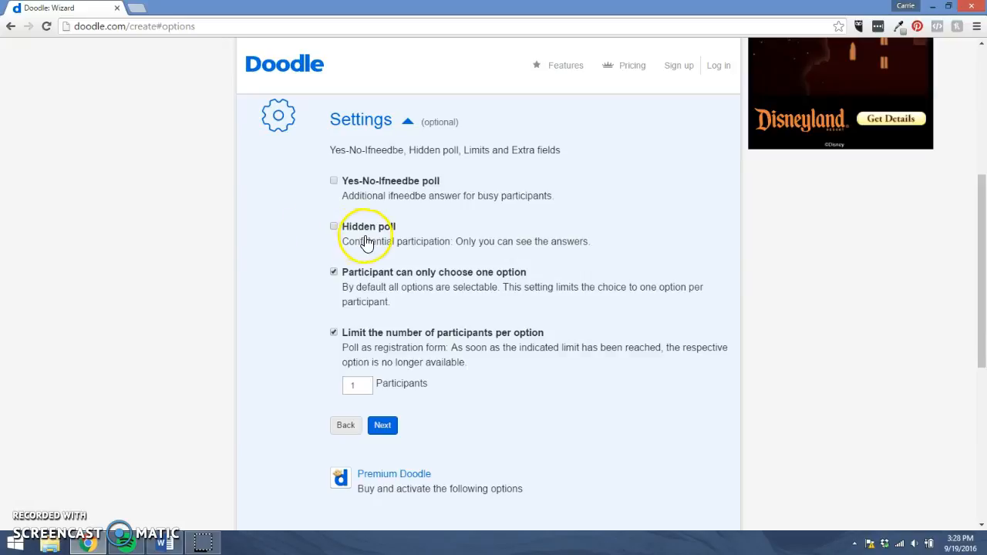
left_click(384, 426)
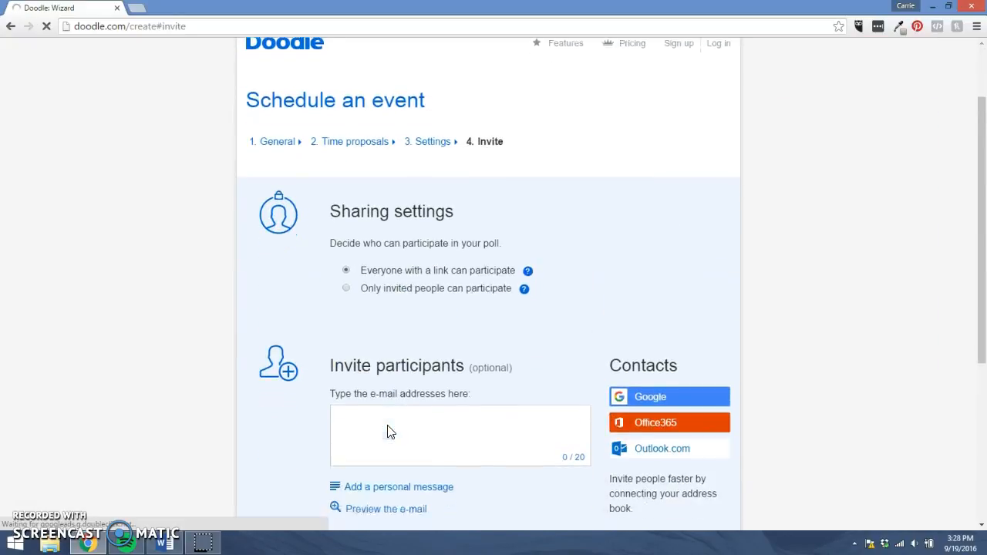
- Finish creating the poll without entering any participant e-mail addresses, keeping it open to everyone with a link
scroll(522, 147, "down", 2)
scroll(476, 331, "down", 2)
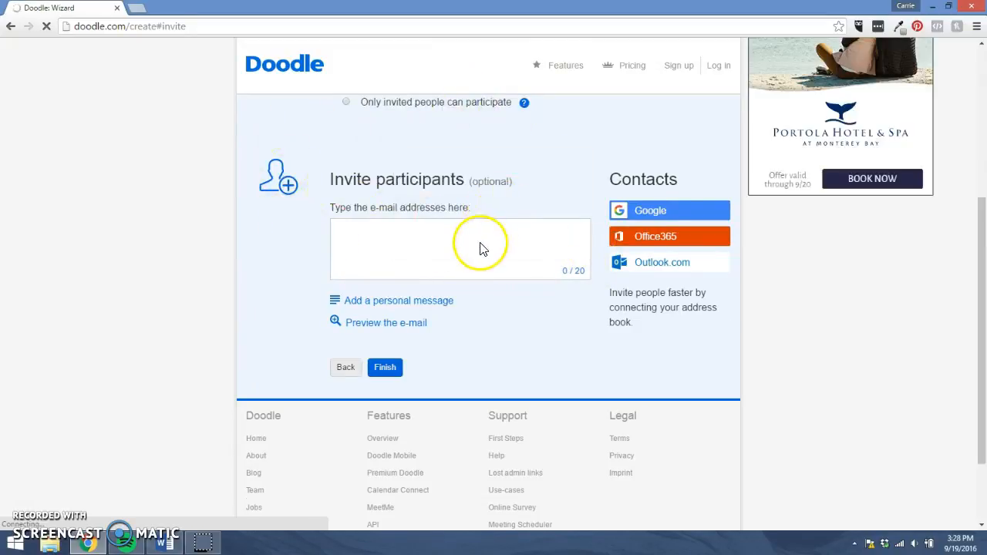
left_click(399, 377)
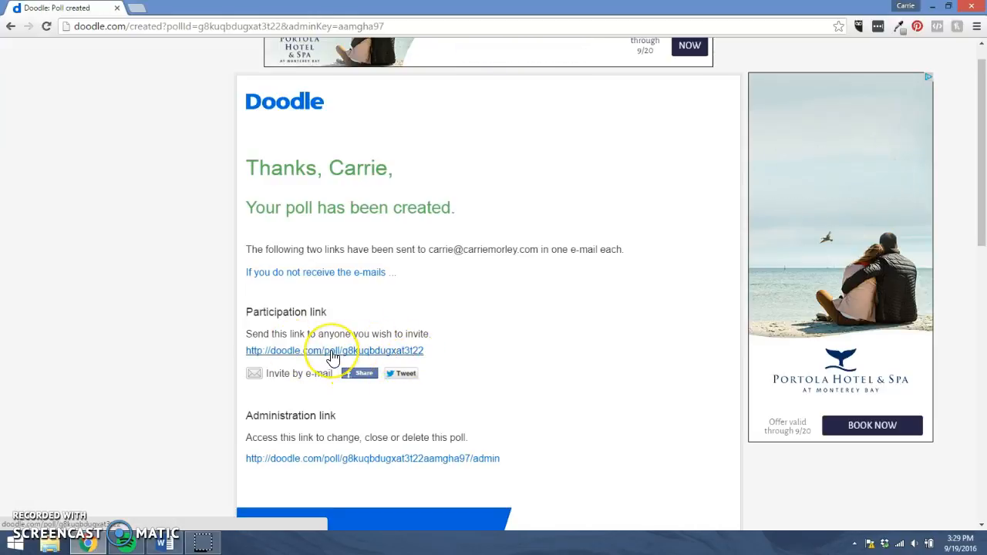
- Open the poll's participation link in a new browser tab and examine the participants' view
right_click(333, 356)
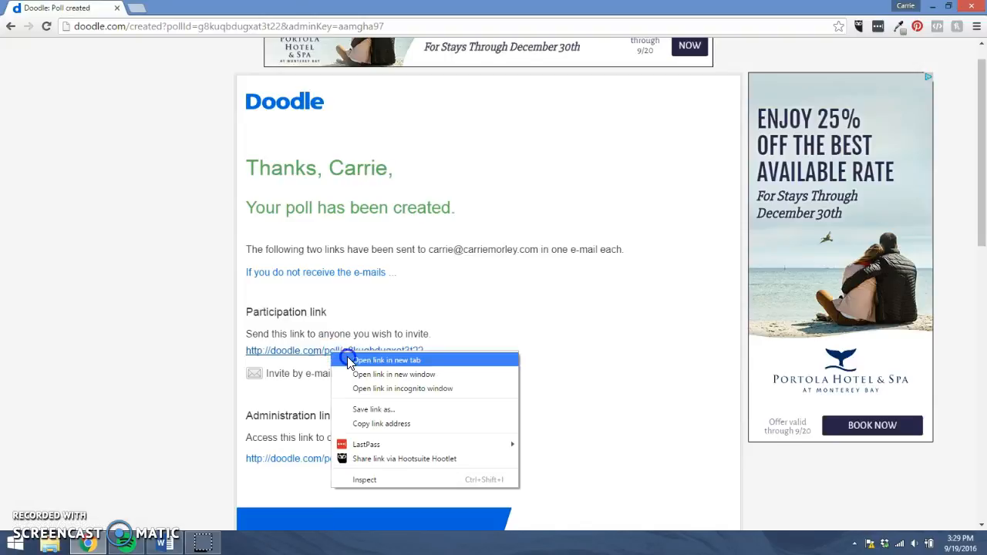
left_click(347, 359)
left_click(206, 8)
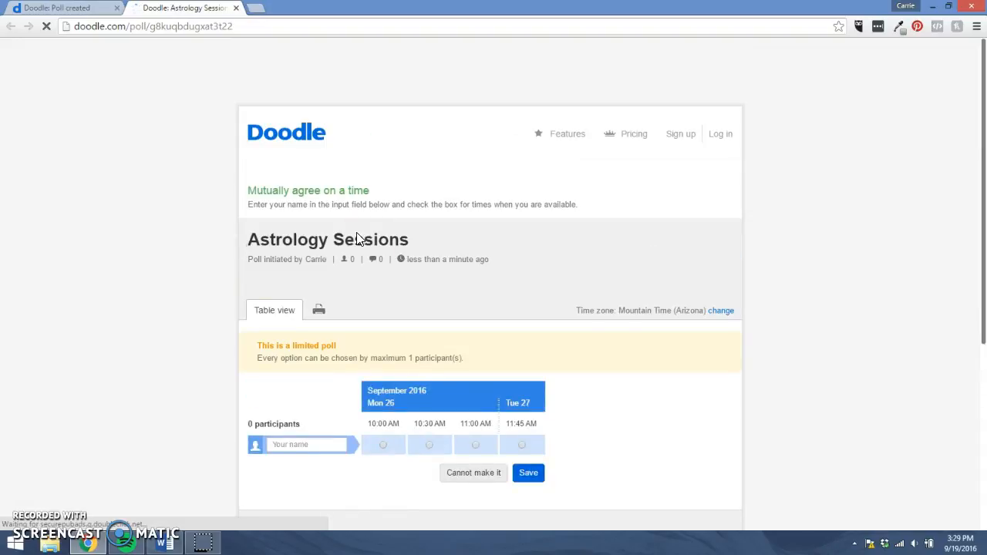
scroll(711, 308, "down", 1)
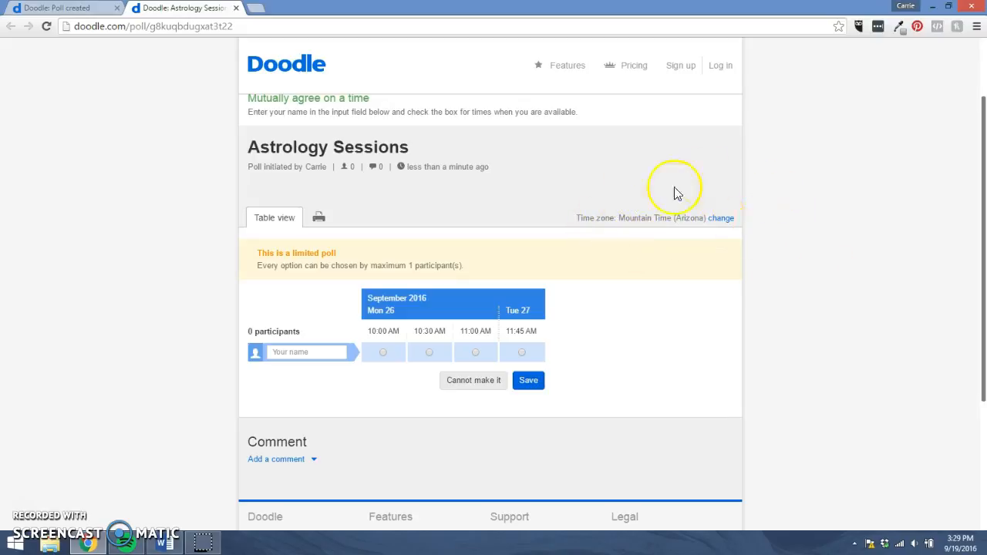
- Change the participant view's time zone to Hawaii Time and dismiss the time-zone notice
left_click(720, 219)
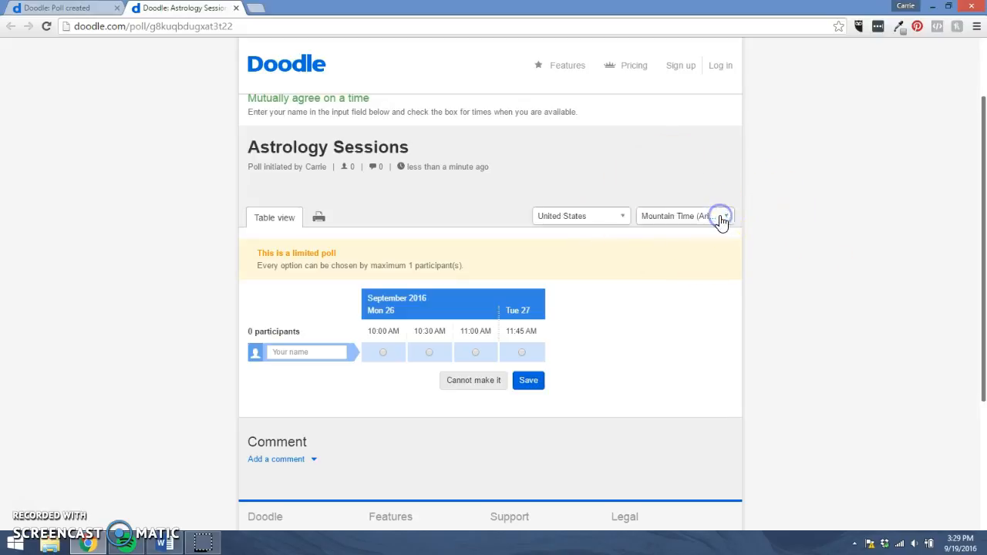
left_click(700, 217)
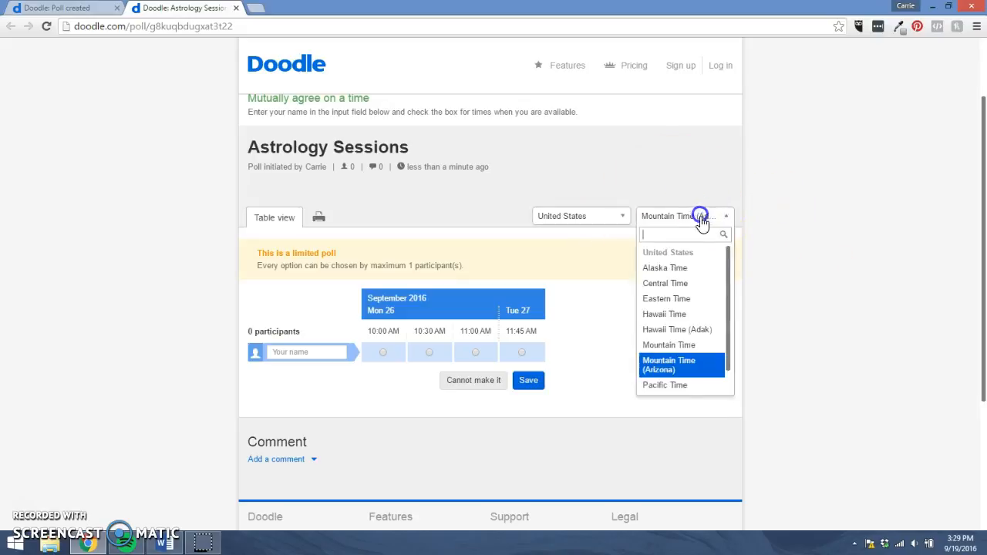
left_click(696, 313)
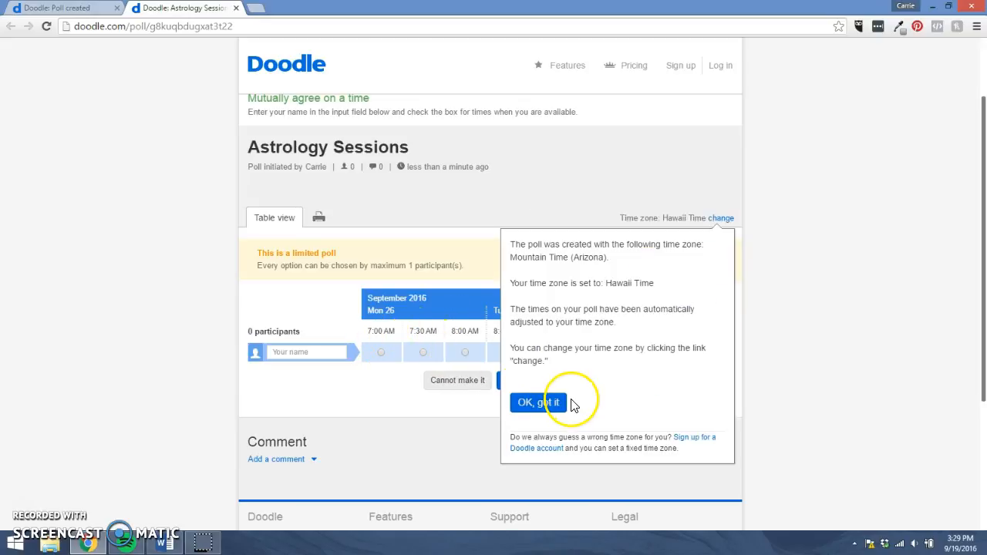
left_click(552, 402)
left_click(462, 343)
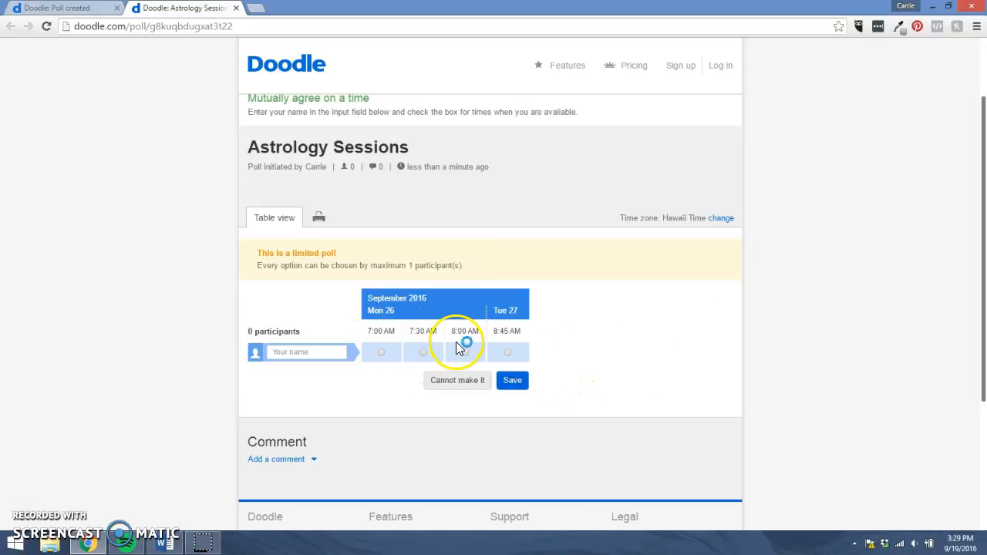
- Fill in the participant's name and choose the 8:00 AM slot on Mon 26 September 2016, without saving
left_click(311, 352)
type("Carrie")
key("Tab")
left_click(425, 354)
left_click(467, 357)
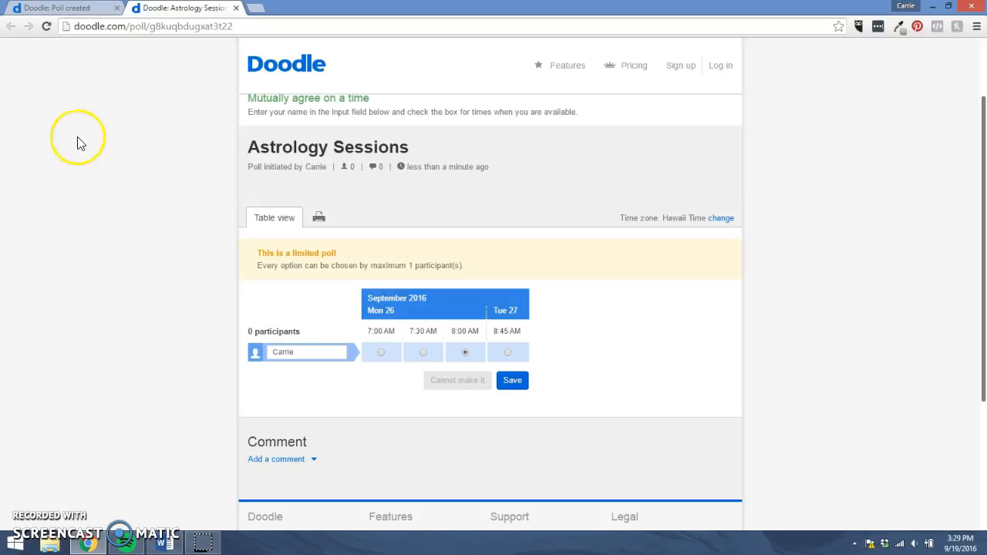
- Return to the poll creation confirmation page and review the participation and administration links
left_click(73, 9)
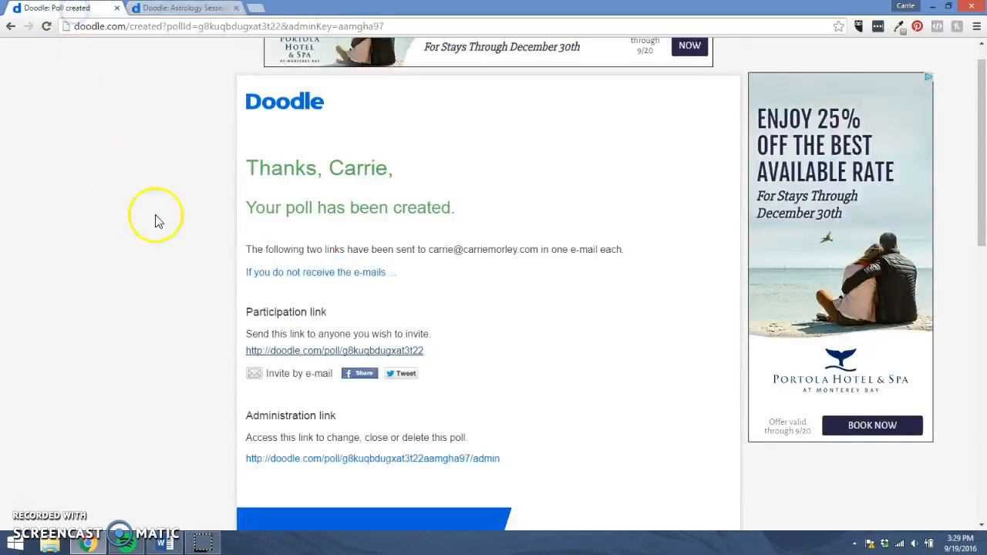
left_click(486, 323)
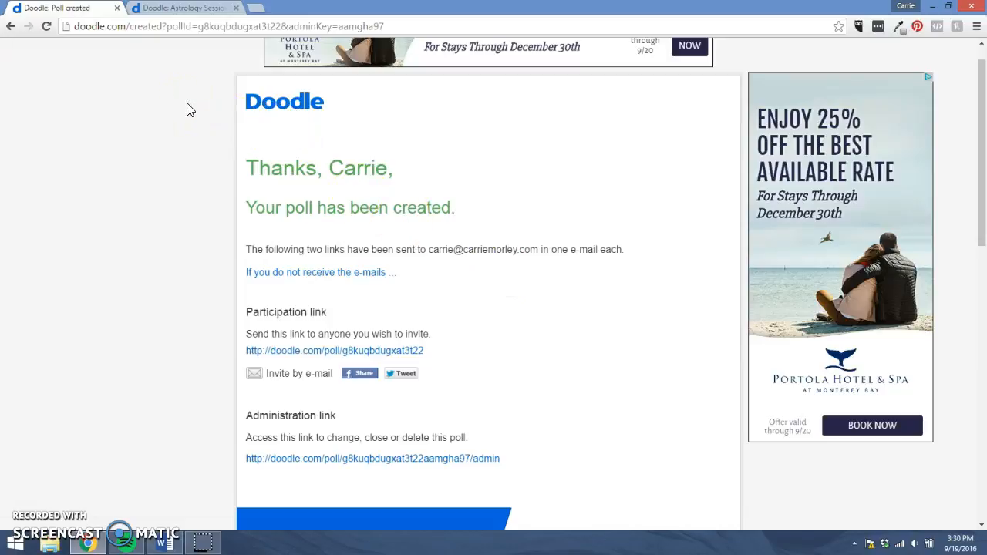
left_click(188, 78)
left_click(153, 131)
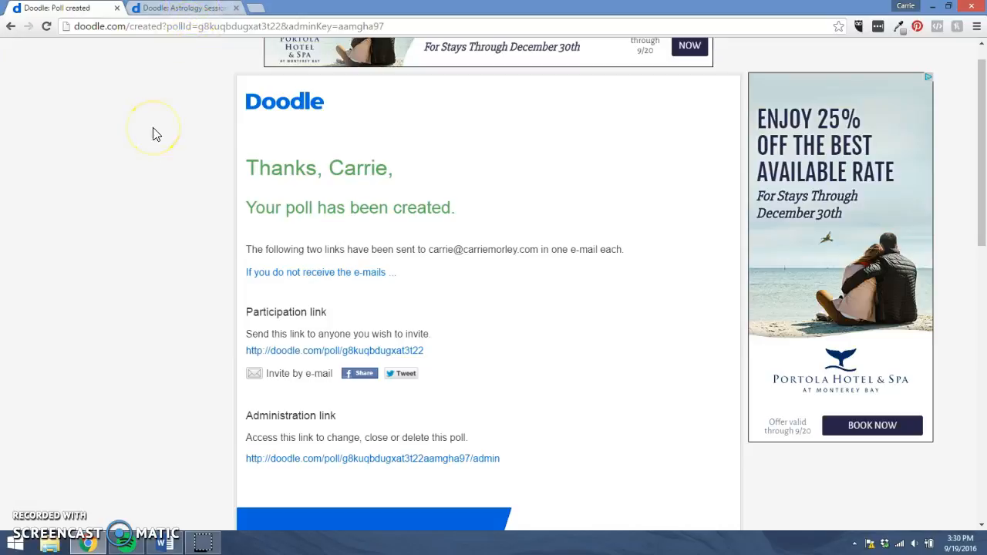